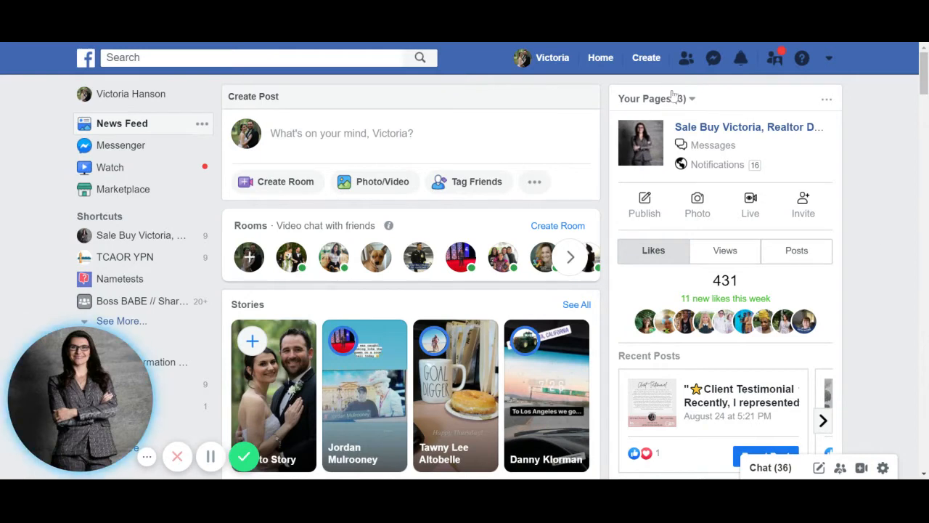
# Start creating a Business or Brand page, try to continue with the name and category blank, and return to the news feed
pyautogui.click(642, 65)
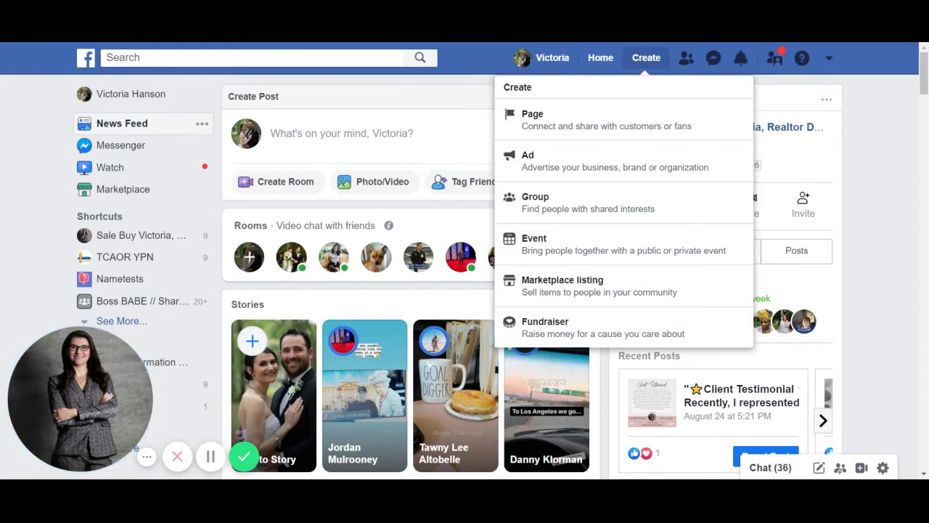
pyautogui.click(590, 121)
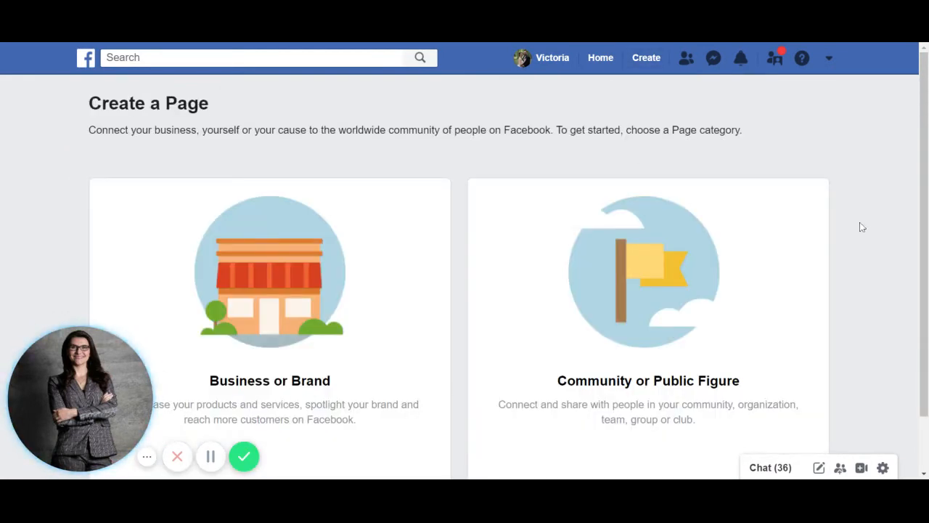
pyautogui.scroll(-1, 863, 226)
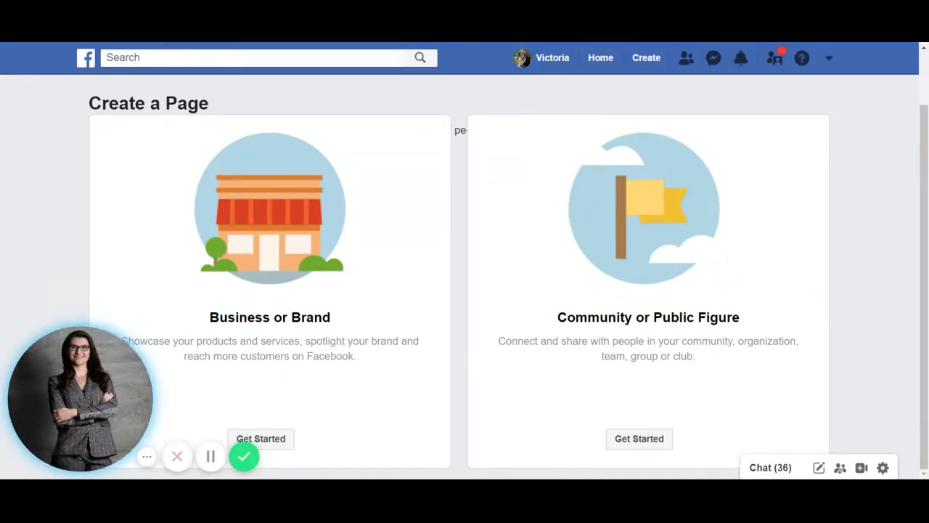
pyautogui.click(287, 441)
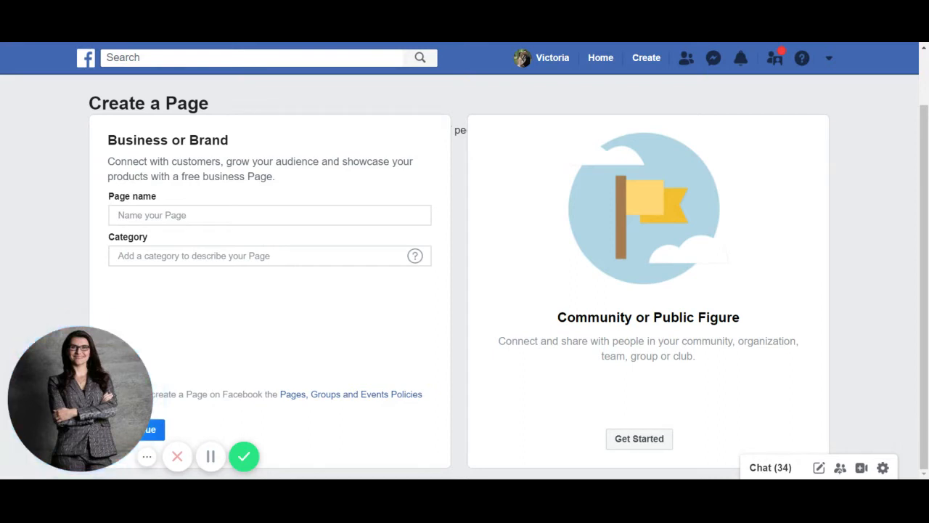
pyautogui.click(154, 429)
pyautogui.scroll(2, 458, 249)
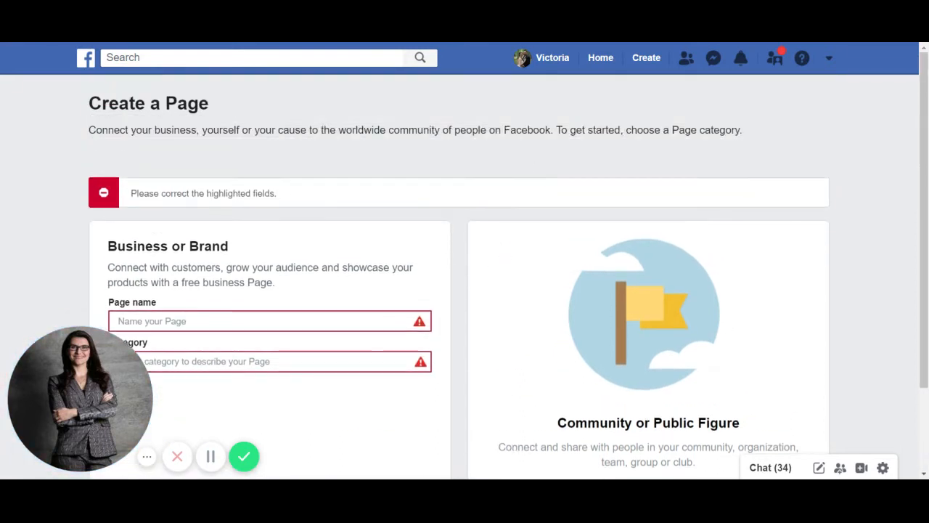
pyautogui.click(87, 64)
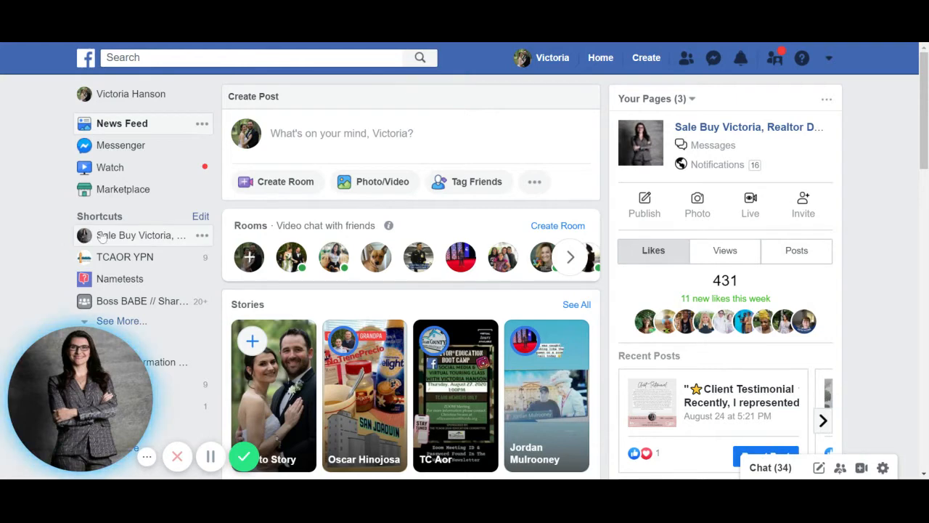
# Expand the shortcuts list on the news feed and open the realtor business page from it
pyautogui.click(203, 236)
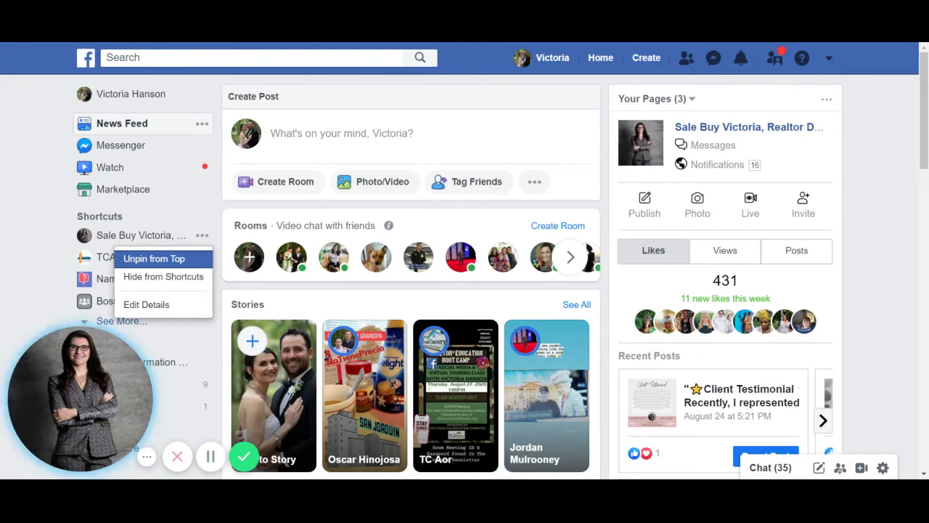
pyautogui.click(61, 260)
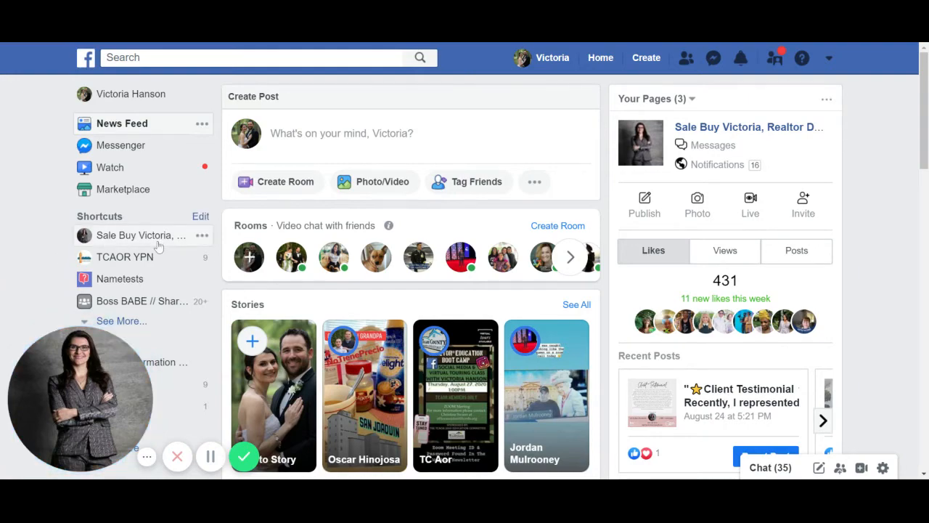
pyautogui.click(118, 320)
pyautogui.scroll(-3, 160, 305)
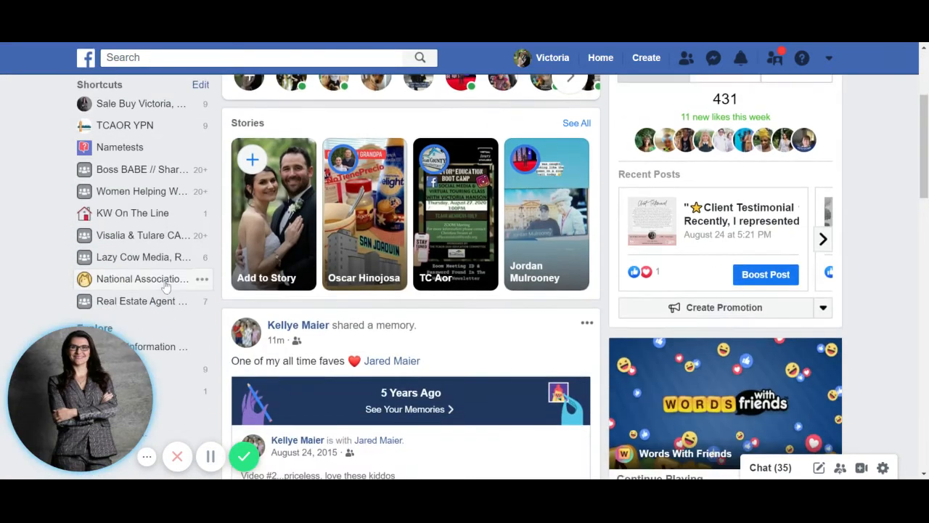
pyautogui.scroll(3, 165, 286)
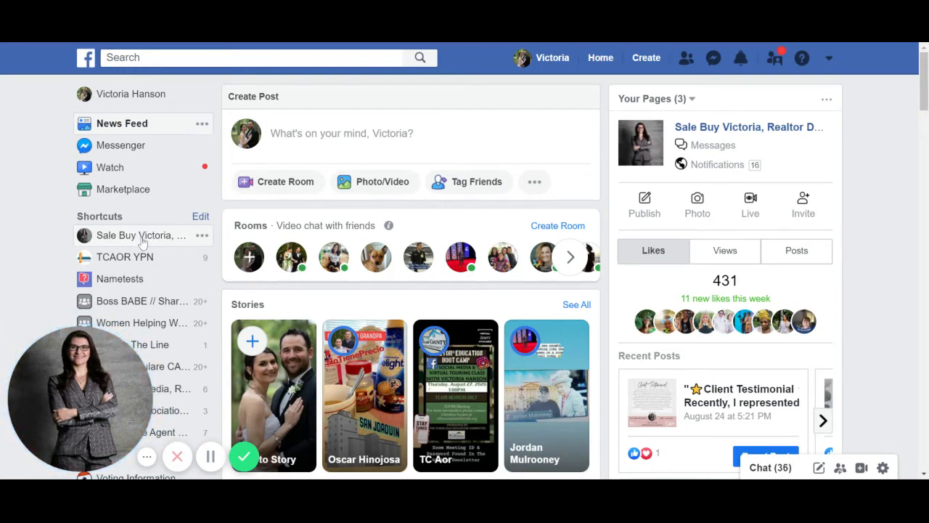
pyautogui.click(143, 242)
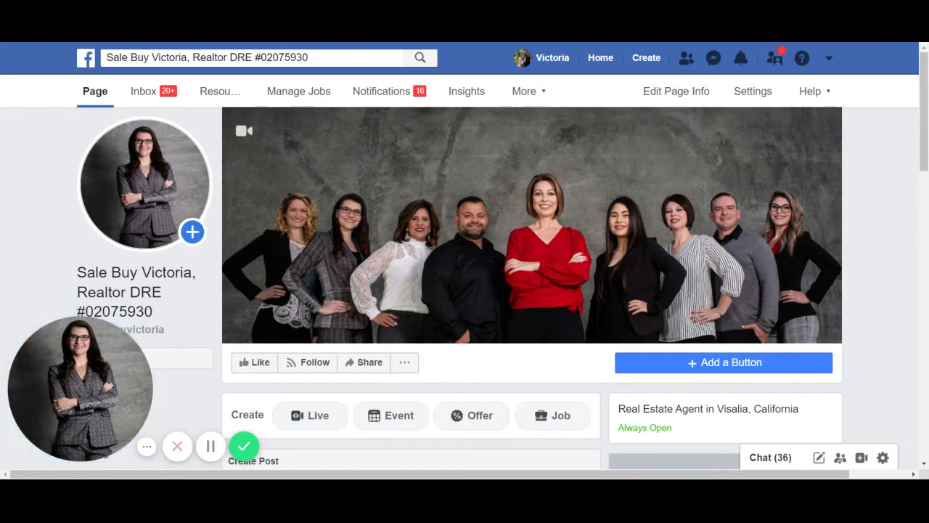
# Review the business page's description, category and contact details in its page info, and look through its general settings
pyautogui.moveTo(120, 178)
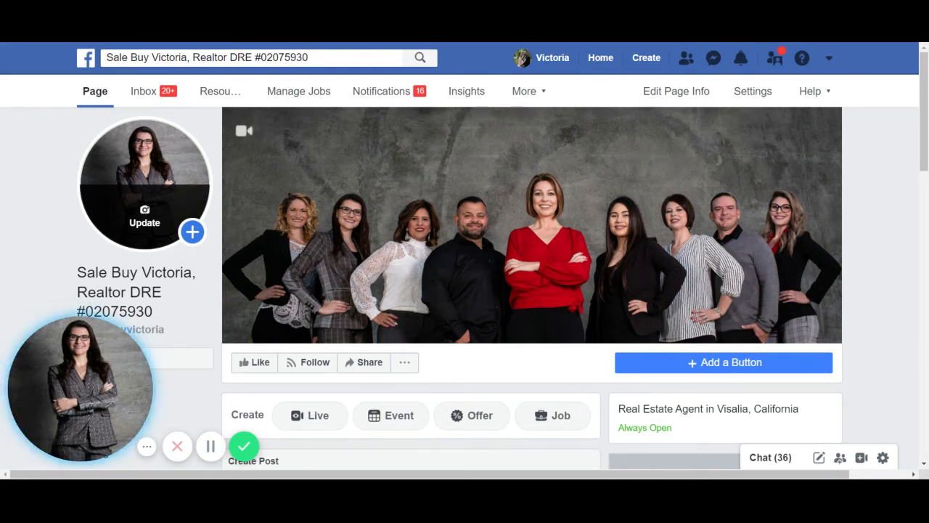
pyautogui.moveTo(463, 226)
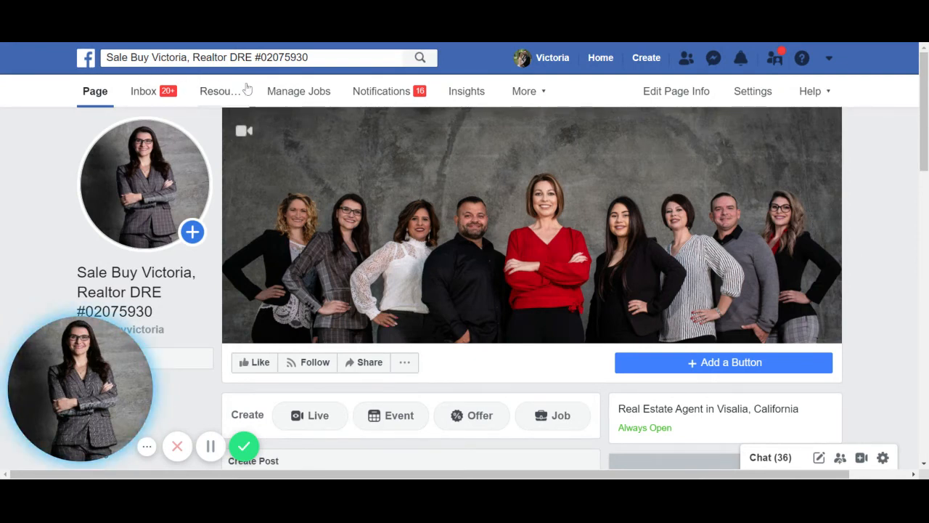
pyautogui.click(675, 93)
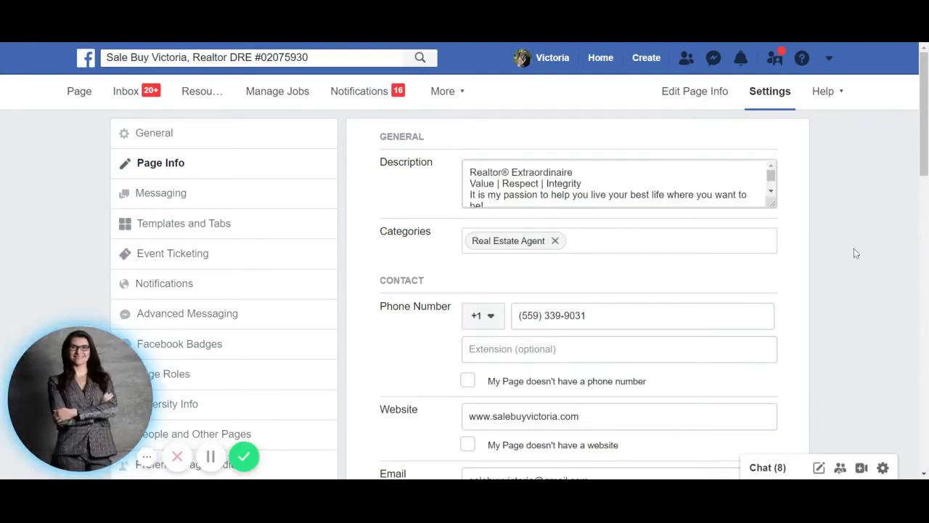
pyautogui.scroll(-1, 854, 249)
pyautogui.scroll(-1, 854, 252)
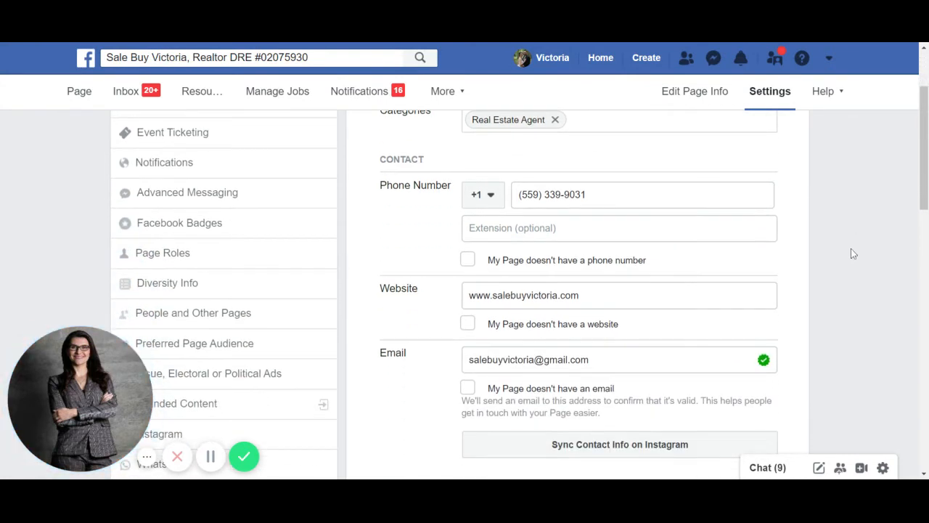
pyautogui.scroll(2, 854, 256)
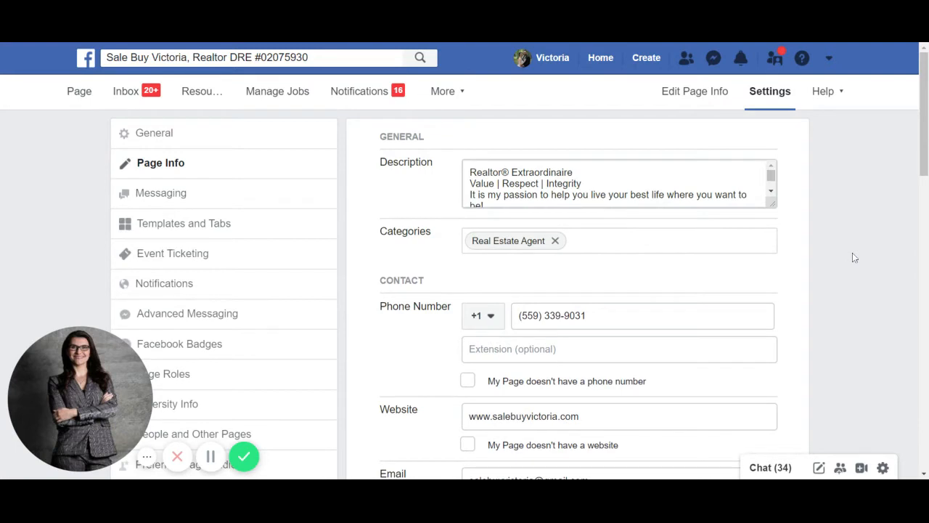
pyautogui.click(152, 137)
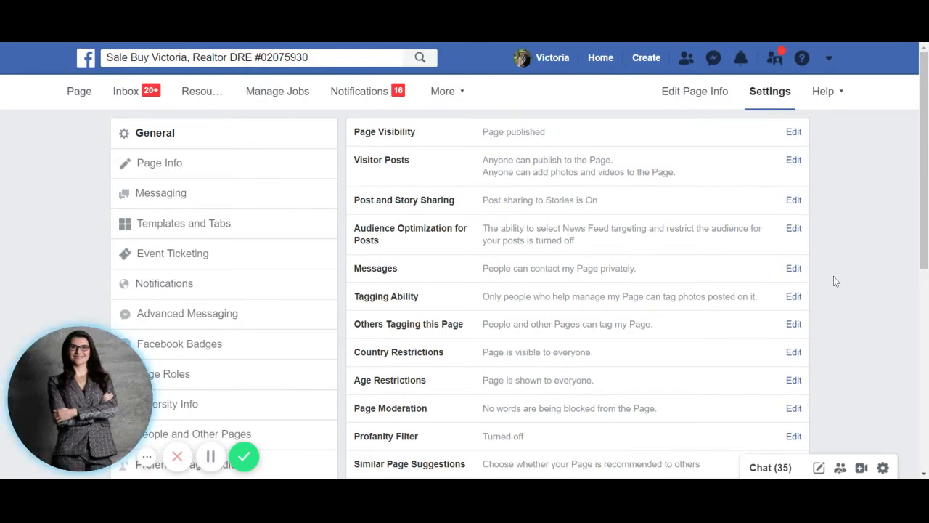
pyautogui.scroll(-5, 835, 280)
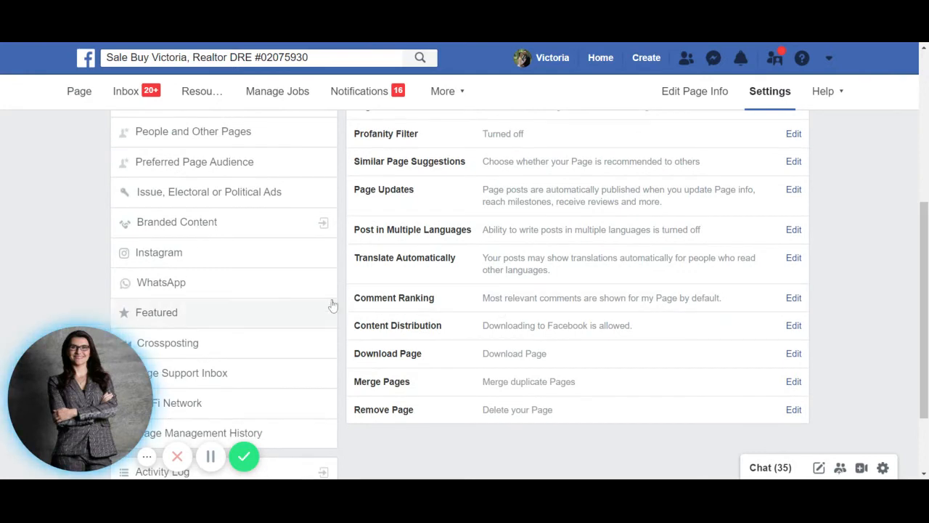
# Review the connected Instagram account's basic information and business contact information in the page settings
pyautogui.click(188, 260)
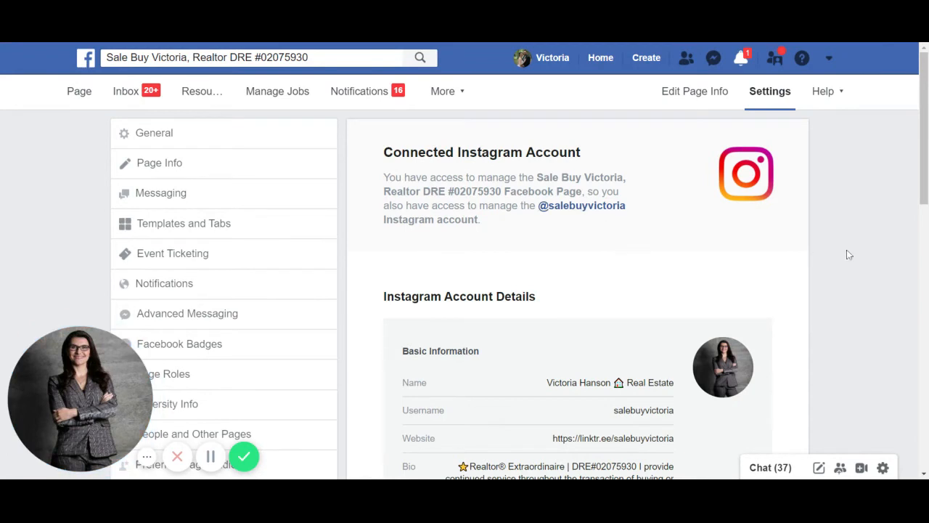
pyautogui.scroll(-2, 846, 256)
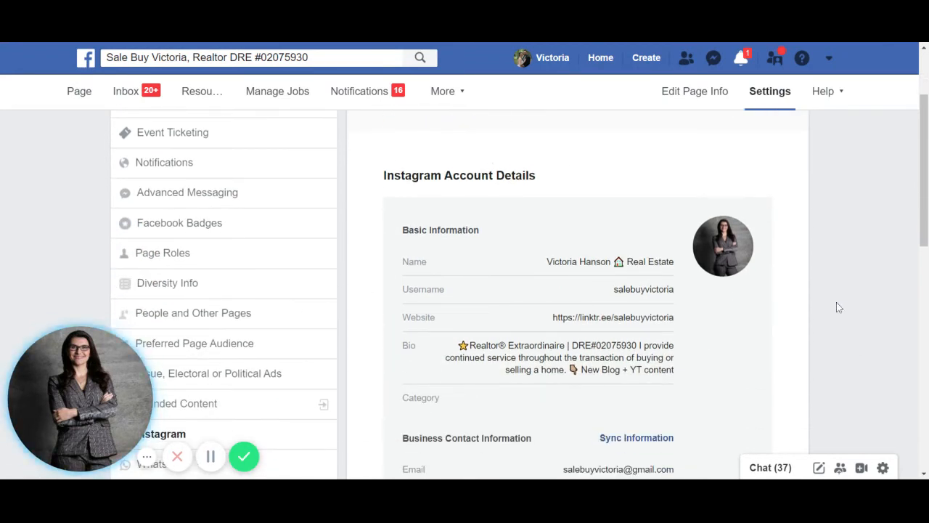
pyautogui.scroll(-1, 838, 307)
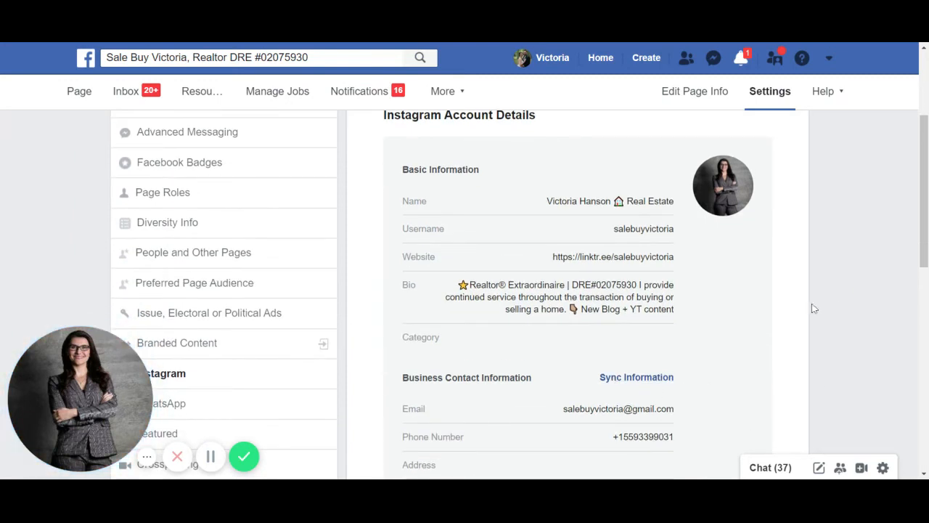
pyautogui.scroll(-1, 817, 308)
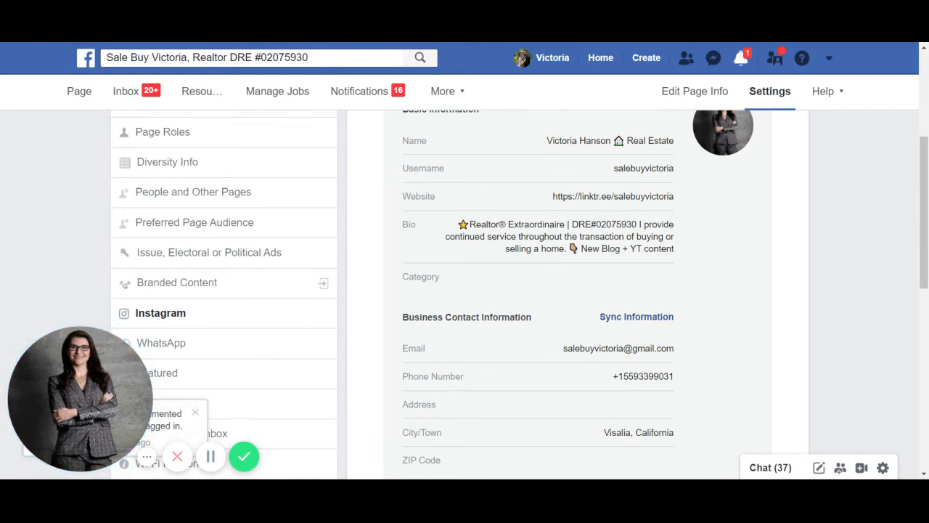
pyautogui.scroll(4, 828, 319)
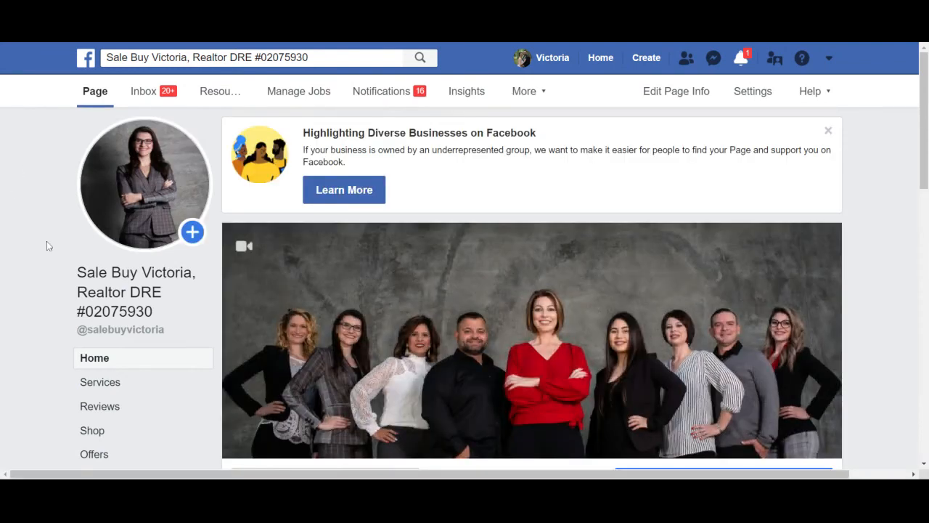
# Examine the business page's name, username, cover photo and section list, and try to dismiss the Highlighting Diverse Businesses notice
pyautogui.scroll(-1, 44, 249)
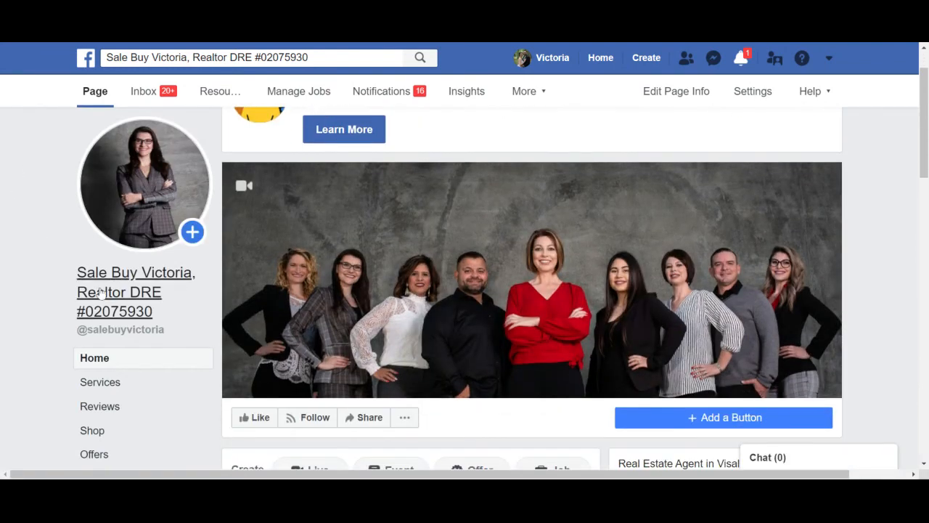
pyautogui.scroll(-1, 45, 245)
pyautogui.moveTo(88, 270)
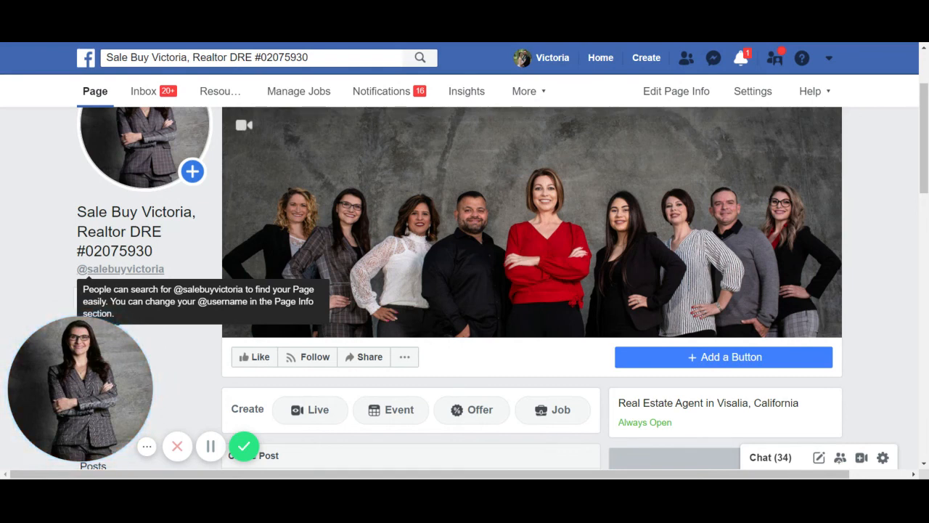
pyautogui.scroll(1, 876, 321)
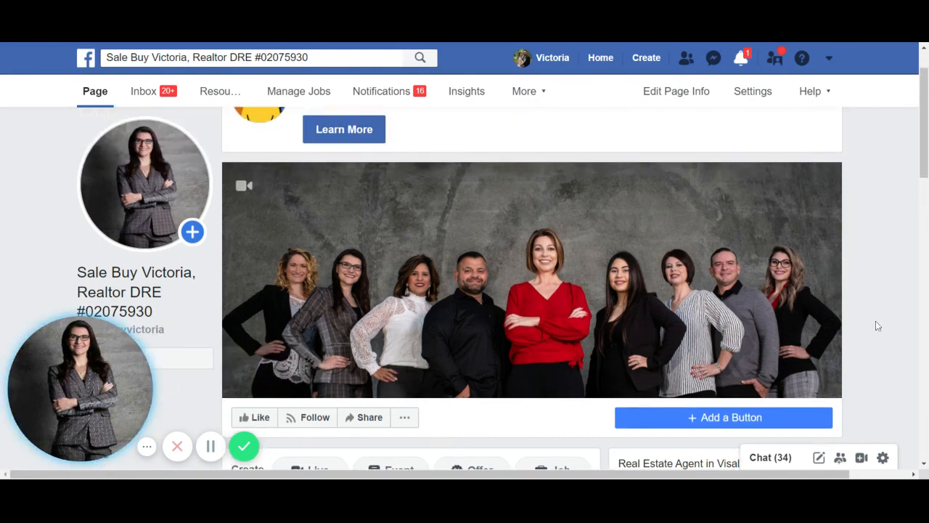
pyautogui.scroll(1, 875, 325)
pyautogui.scroll(-2, 876, 325)
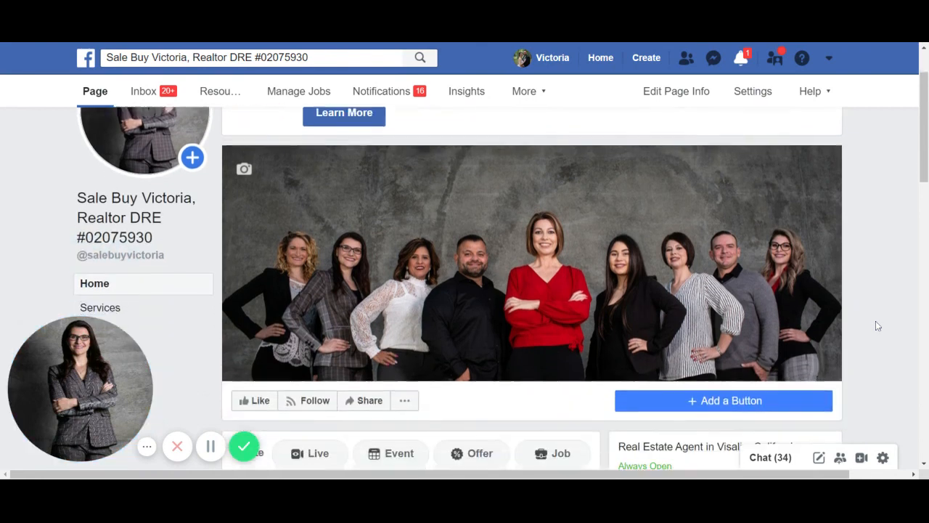
pyautogui.moveTo(108, 216)
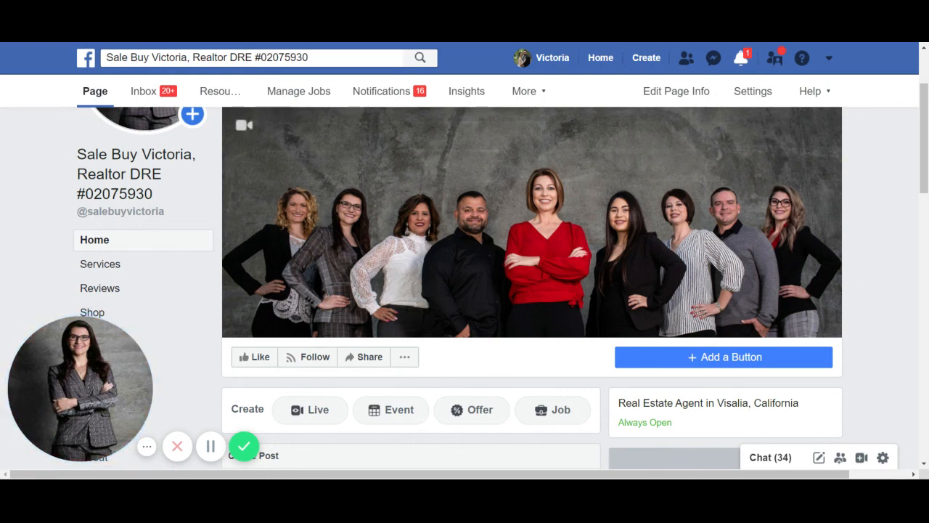
pyautogui.scroll(2, 7, 228)
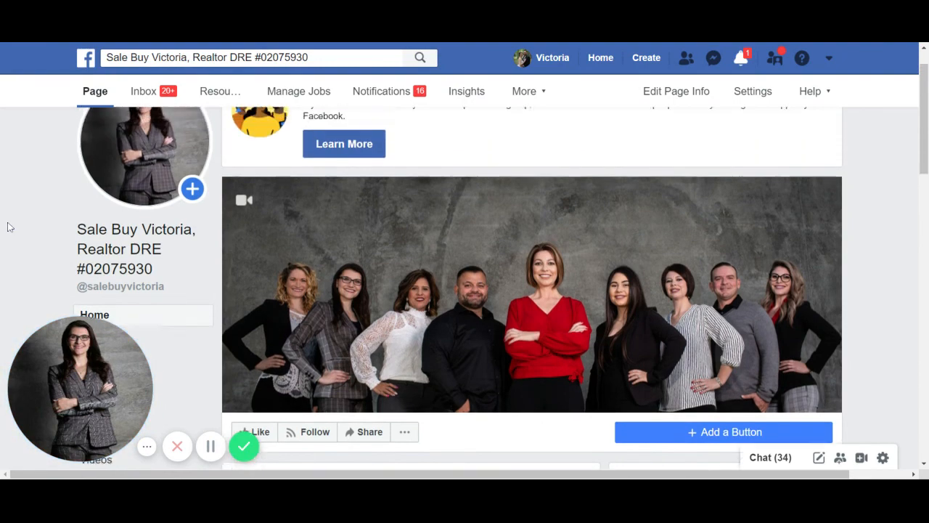
pyautogui.scroll(-1, 7, 227)
pyautogui.scroll(-5, 8, 227)
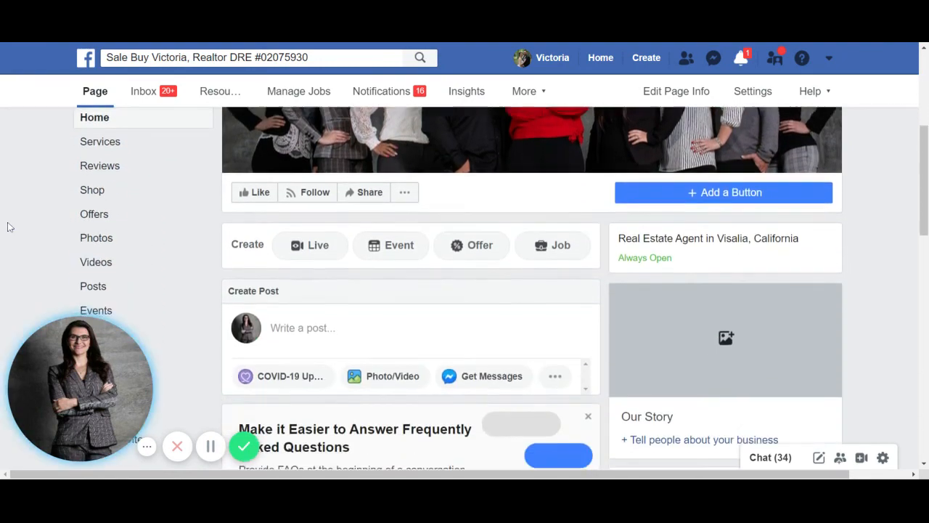
pyautogui.scroll(6, 9, 224)
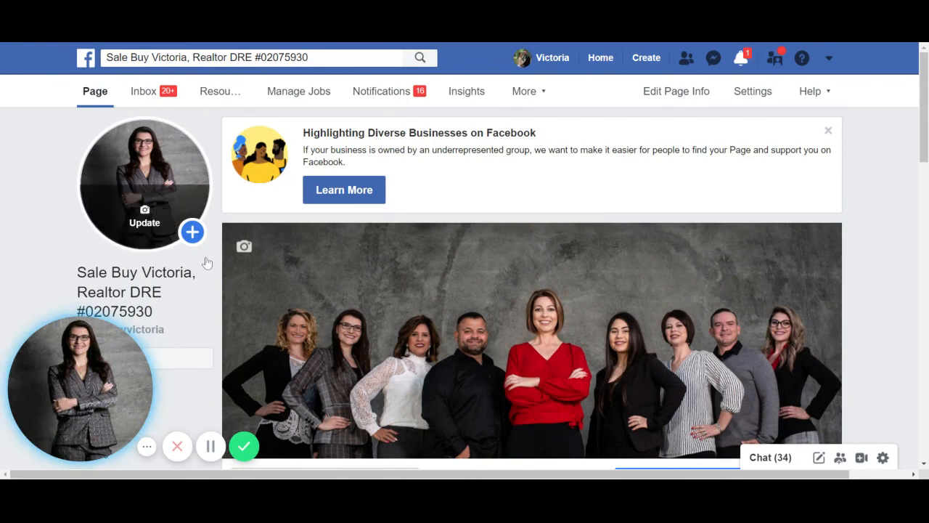
pyautogui.click(829, 131)
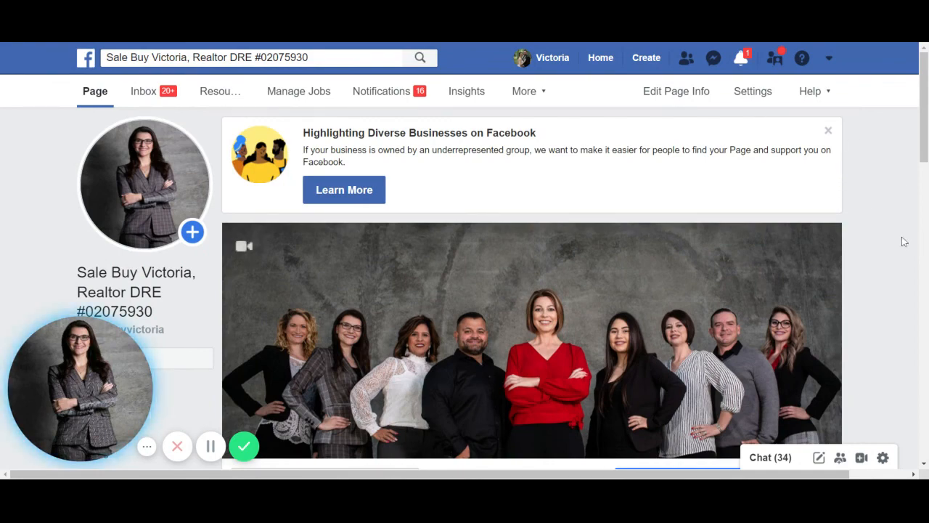